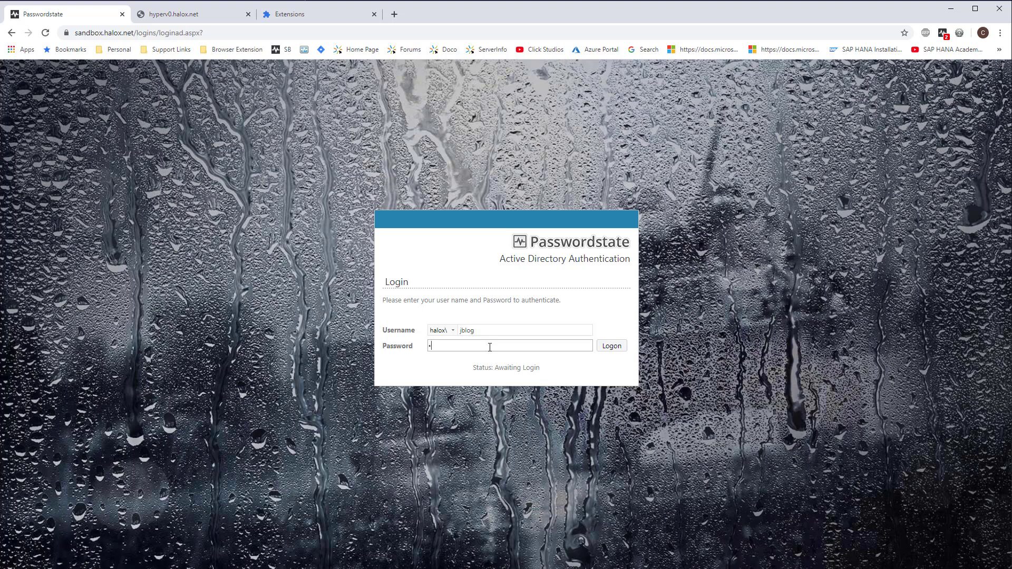
# Enter the Active Directory account password on the login page and log on to Passwordstate.
pyautogui.write('••••••')
pyautogui.press('Return')
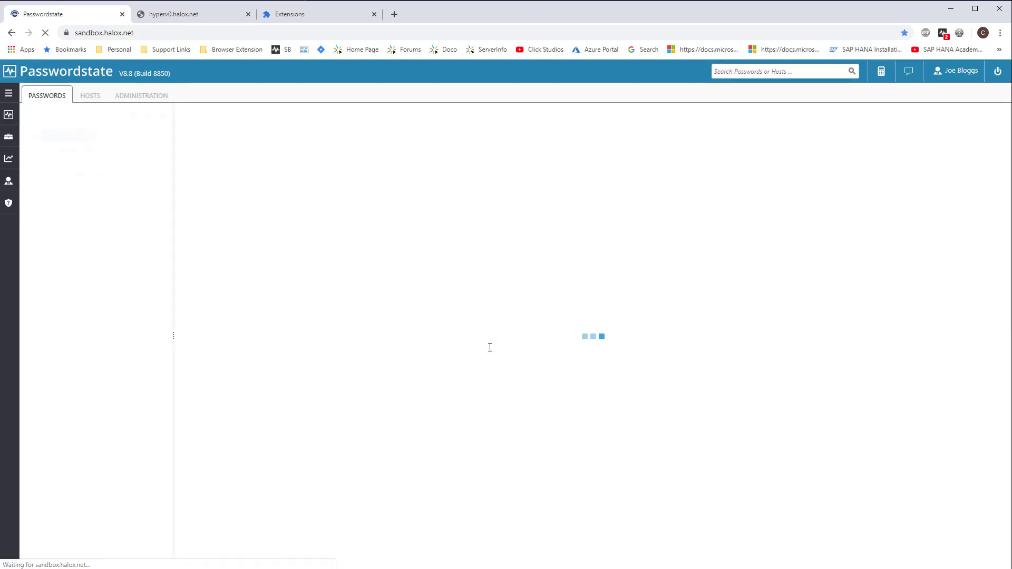
# Open the Active Directory Domains admin page listing halox (default) and sanddomain.
pyautogui.click(153, 96)
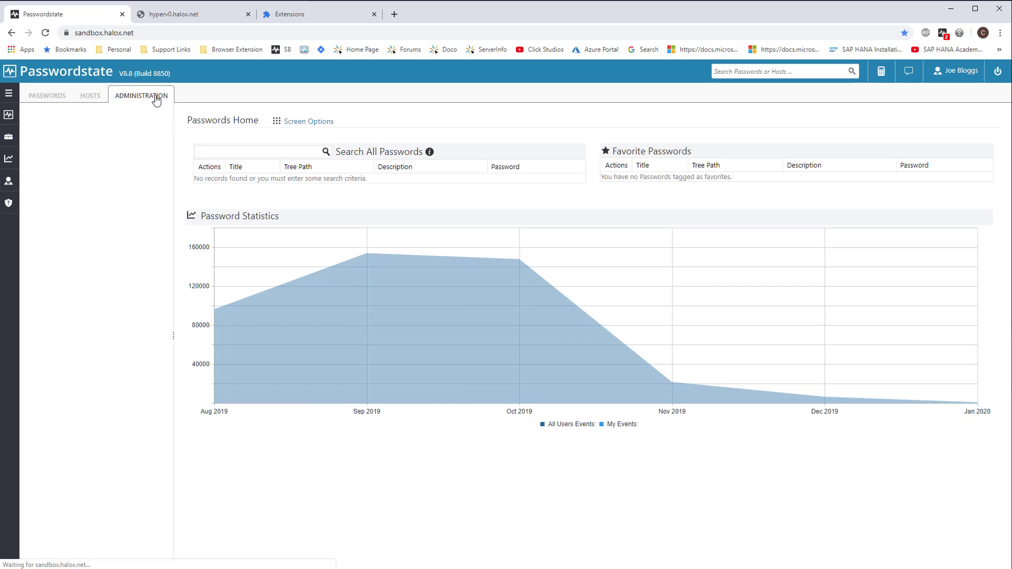
pyautogui.click(82, 144)
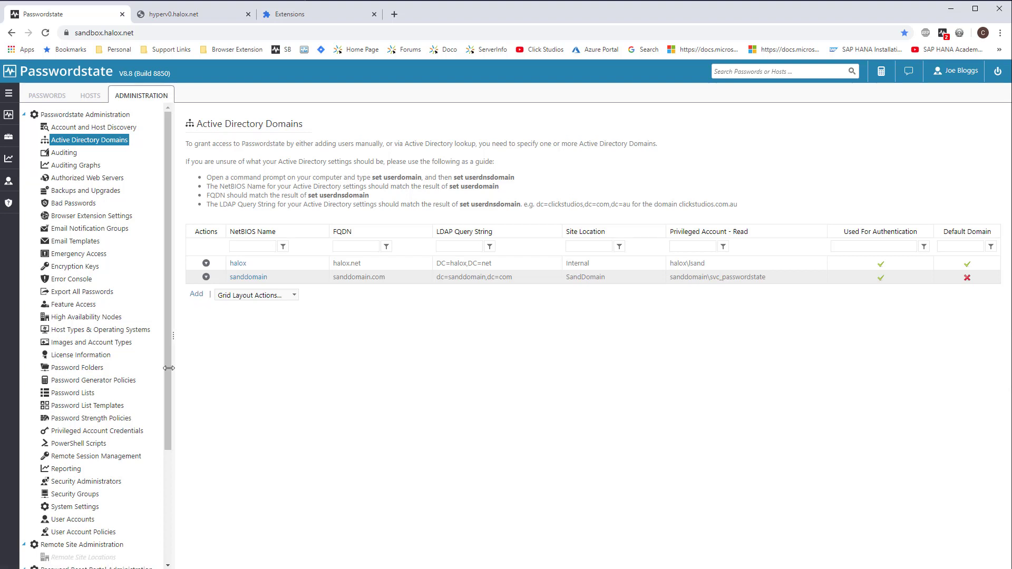
# Open Privileged Account Credentials and go to page 2, items 11 to 13 of 13.
pyautogui.click(108, 432)
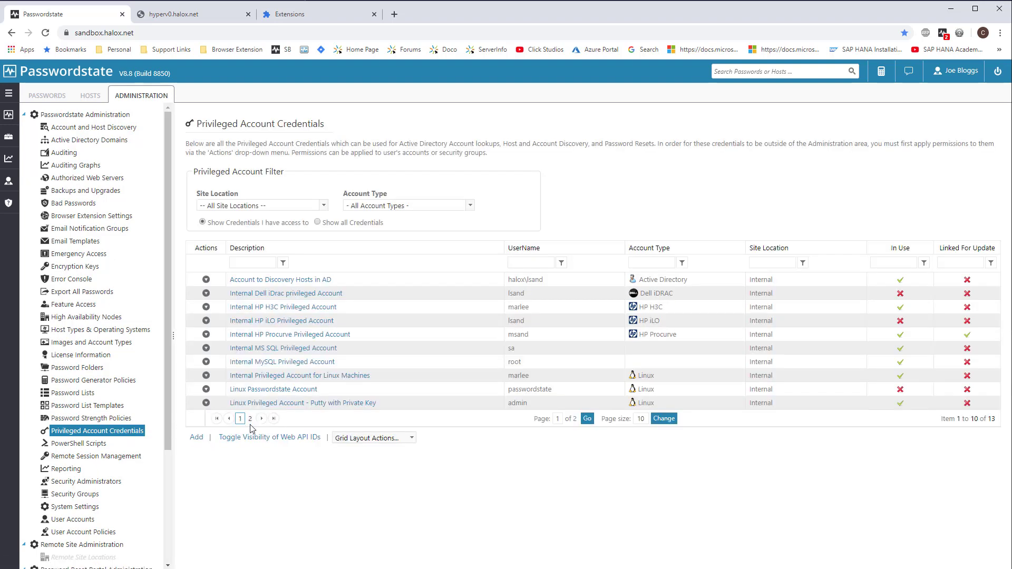
pyautogui.click(262, 420)
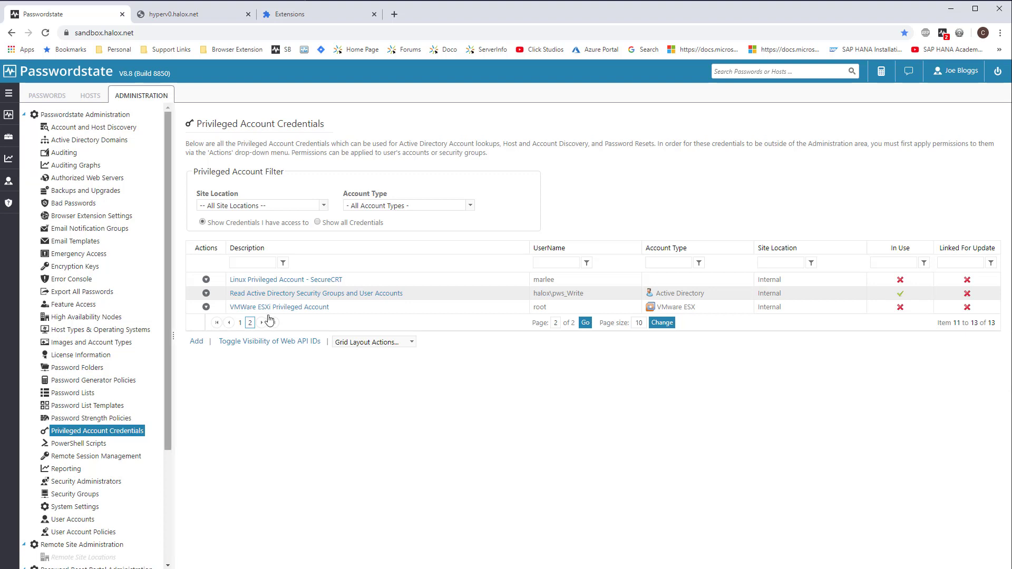
# Edit the Read Active Directory Security Groups and User Accounts credential and test its password.
pyautogui.click(290, 294)
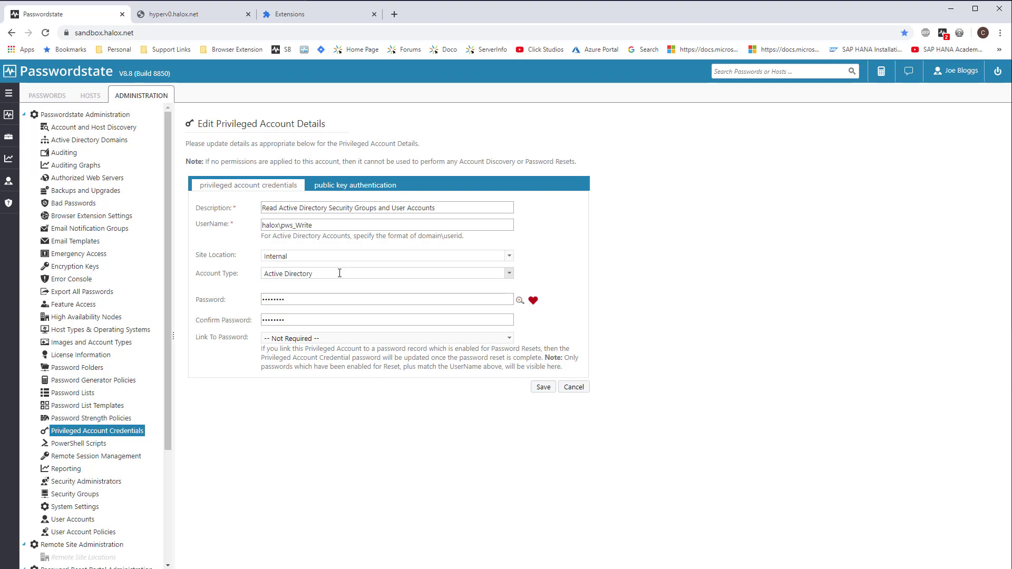
pyautogui.click(532, 301)
# Save the credential, then view its permissions for All Users and Security Groups from page 2.
pyautogui.click(543, 387)
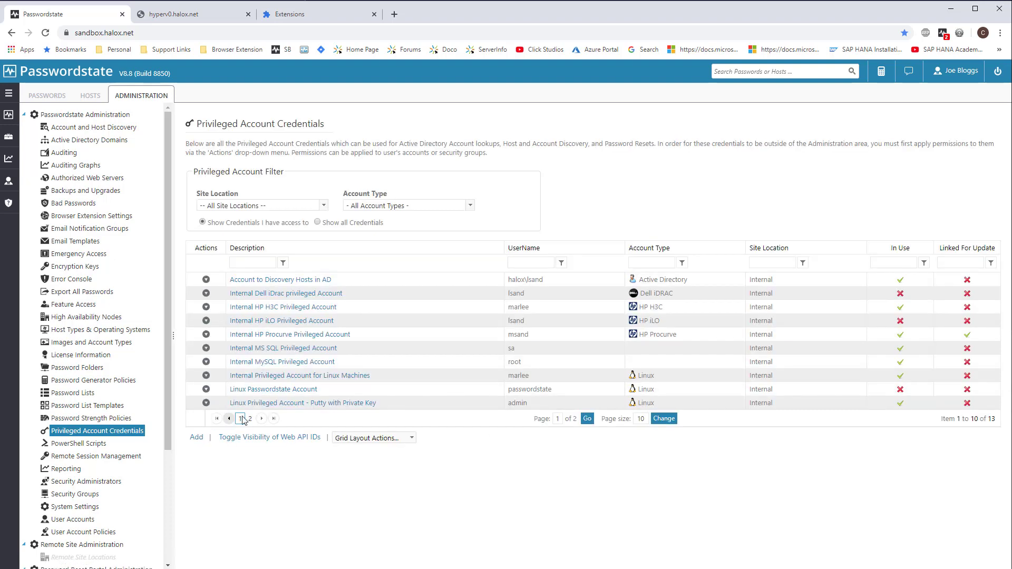
pyautogui.click(249, 419)
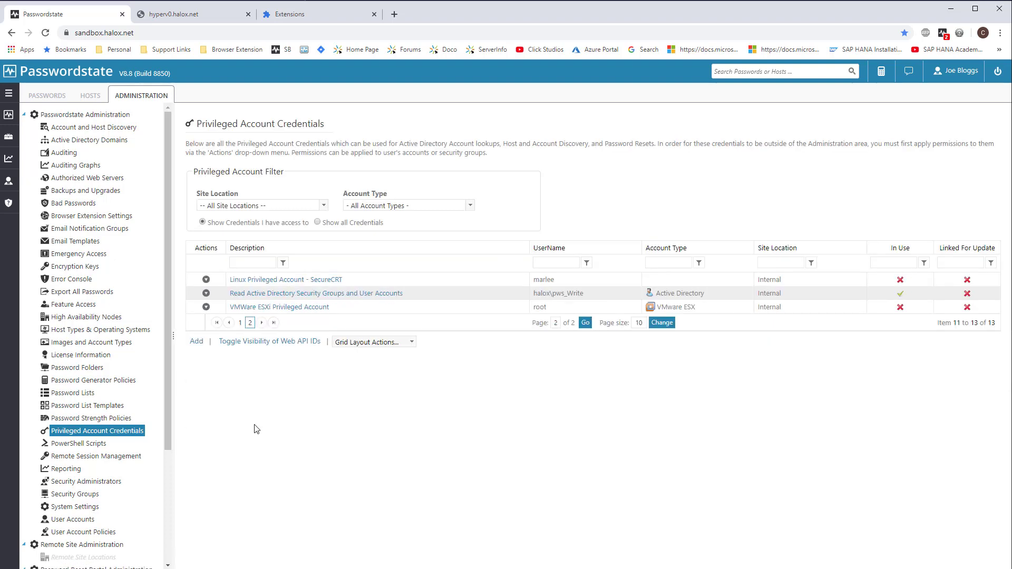
pyautogui.click(206, 306)
pyautogui.click(255, 313)
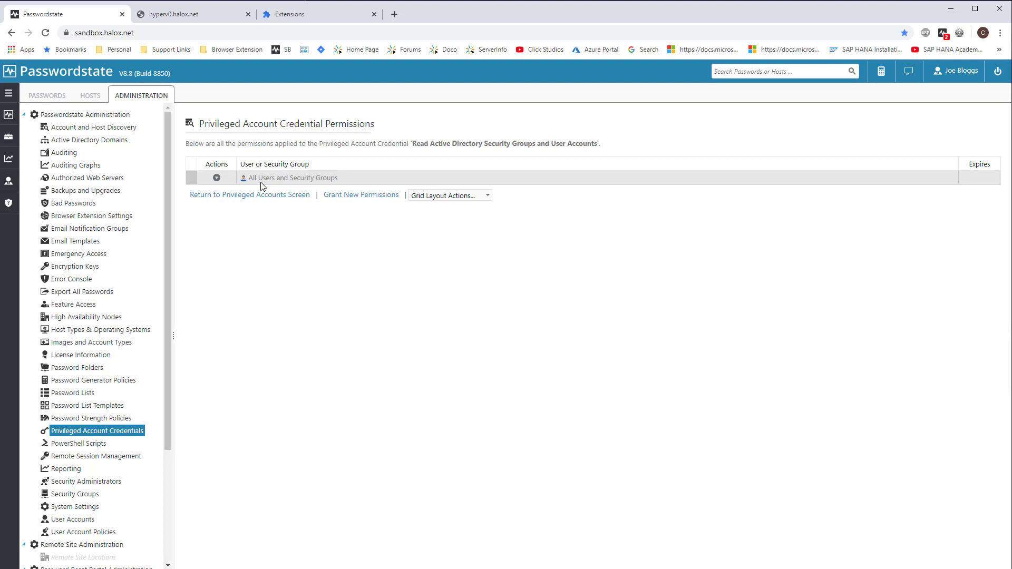
# Start a shared password list under Passwords Home using the Enabled for Password Resets template.
pyautogui.click(47, 96)
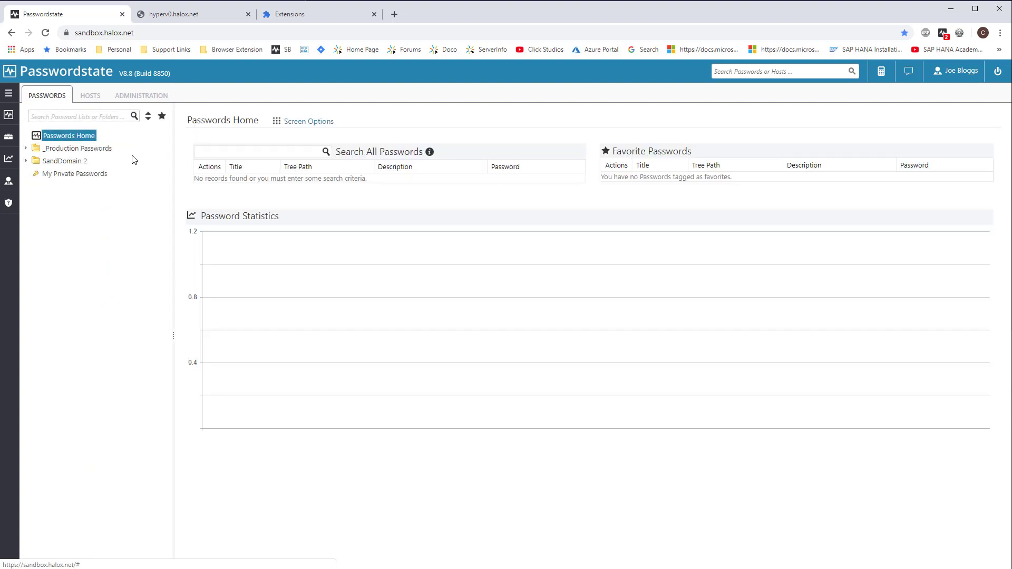
pyautogui.rightClick(77, 137)
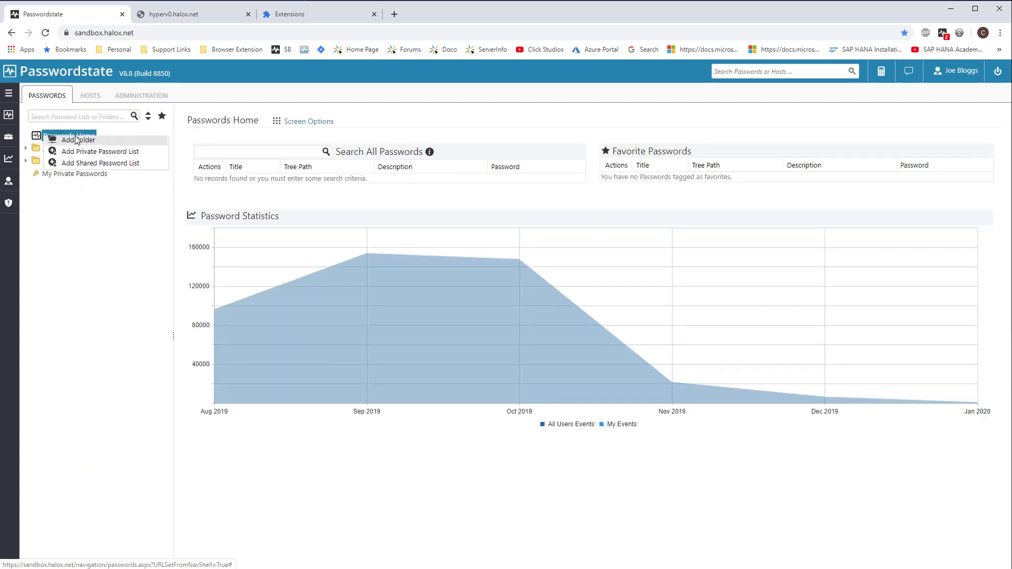
pyautogui.click(99, 163)
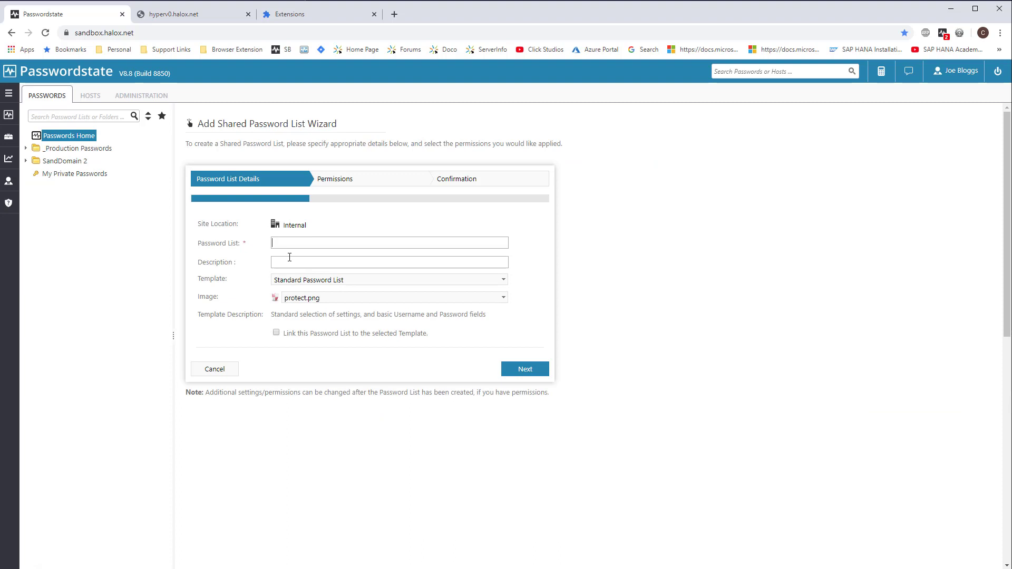
pyautogui.click(382, 282)
pyautogui.scroll(10, 369, 337)
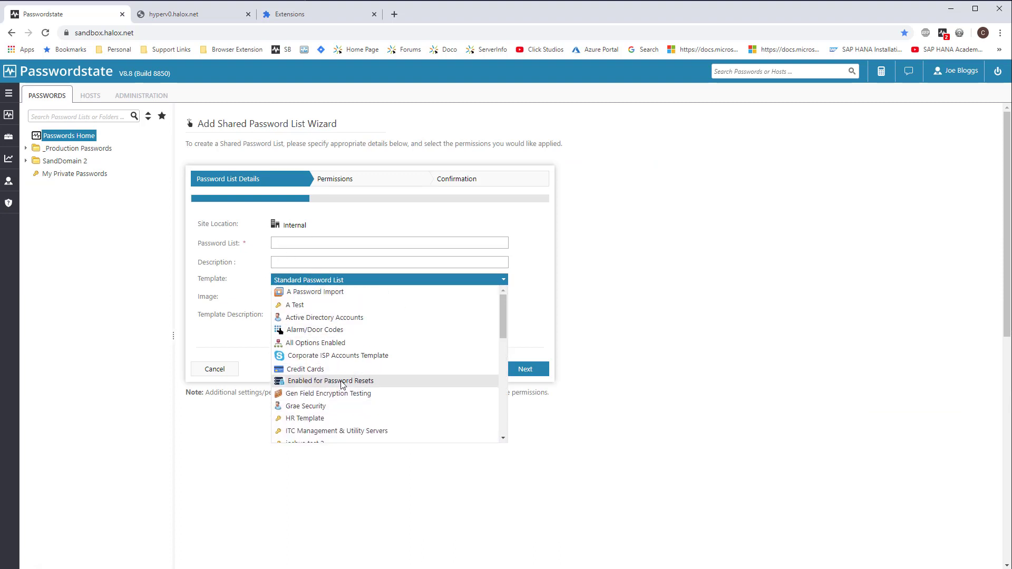
pyautogui.click(341, 382)
# Name the list Test and advance past permissions to the confirmation step.
pyautogui.click(298, 244)
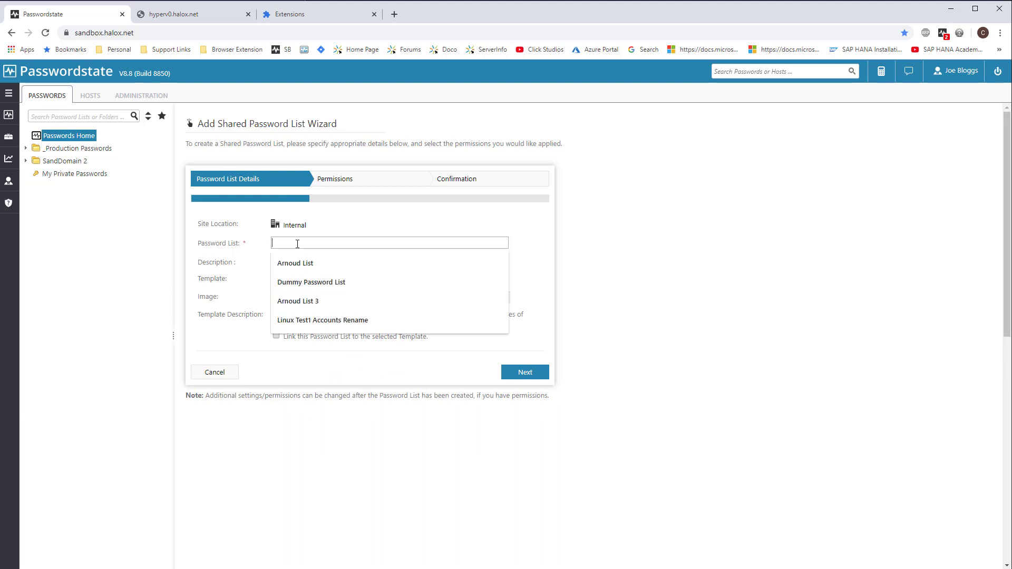
pyautogui.write('Test')
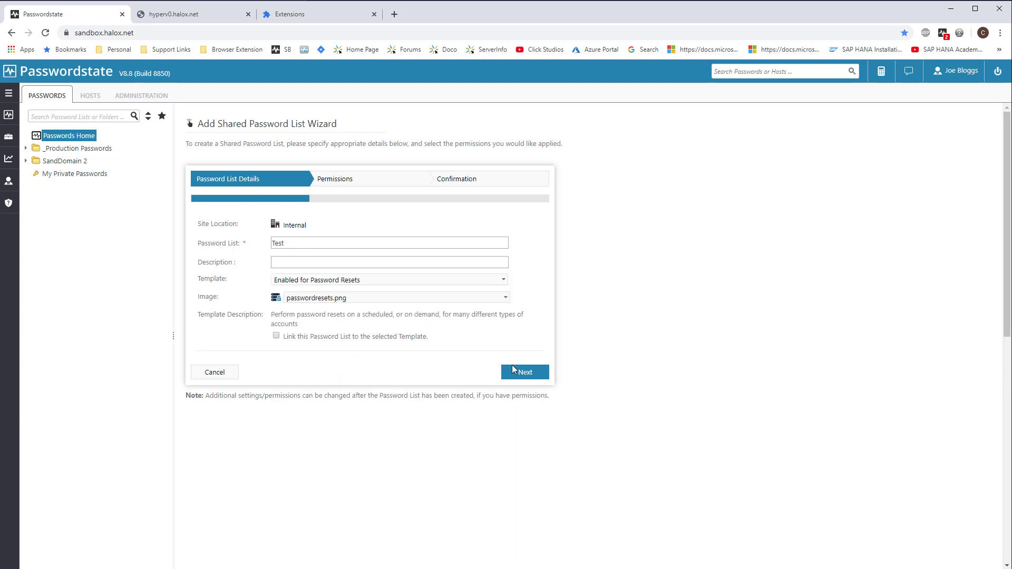
pyautogui.click(529, 374)
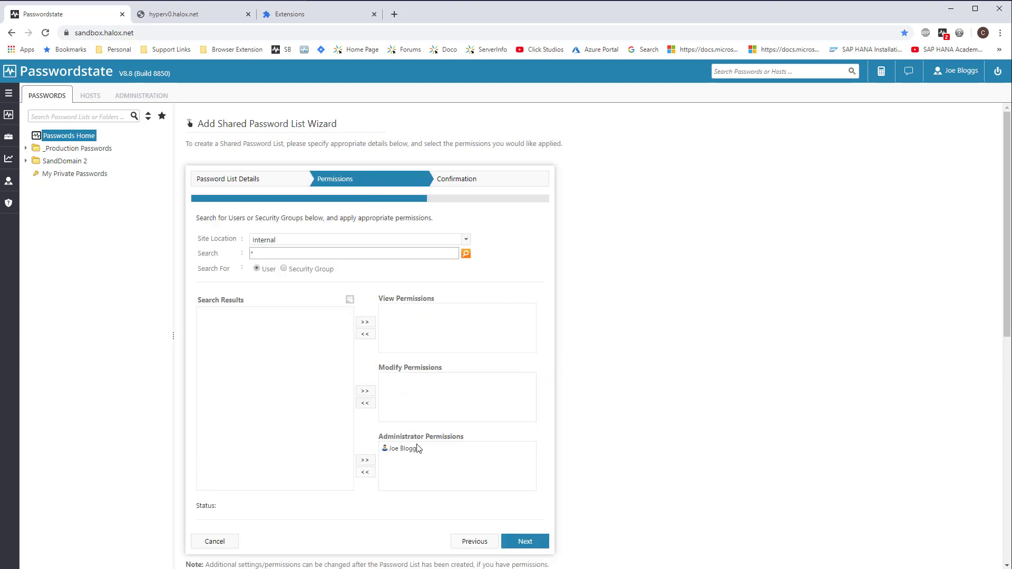
pyautogui.click(533, 543)
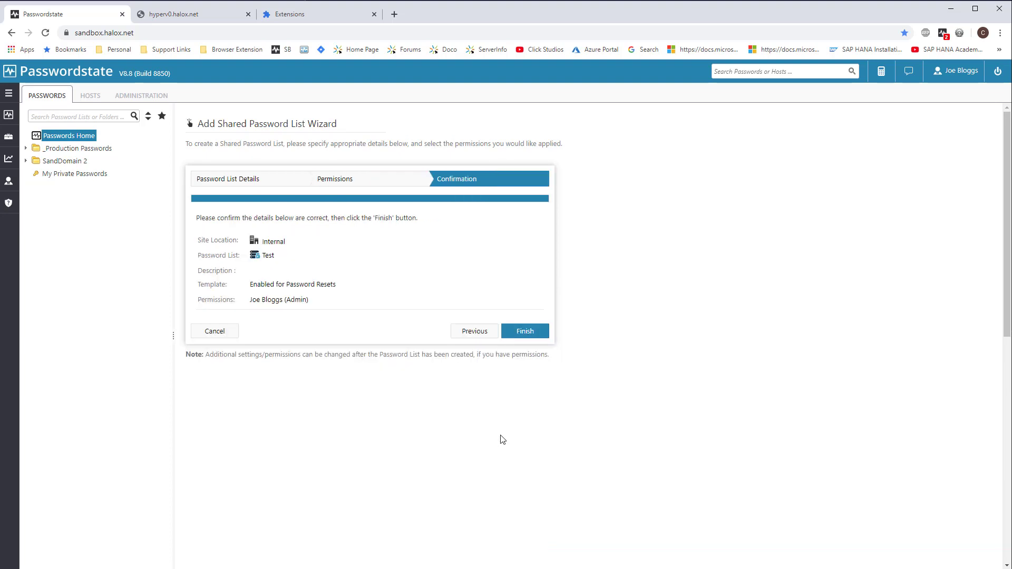
# Finish creating the Test list, then save its properties with Enable Password Resets ticked.
pyautogui.click(525, 332)
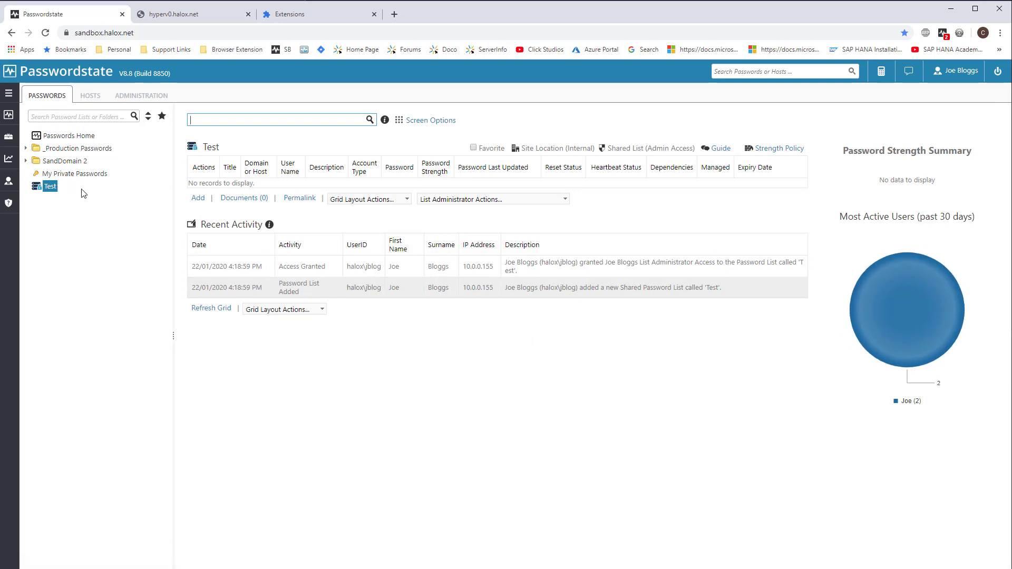
pyautogui.click(469, 202)
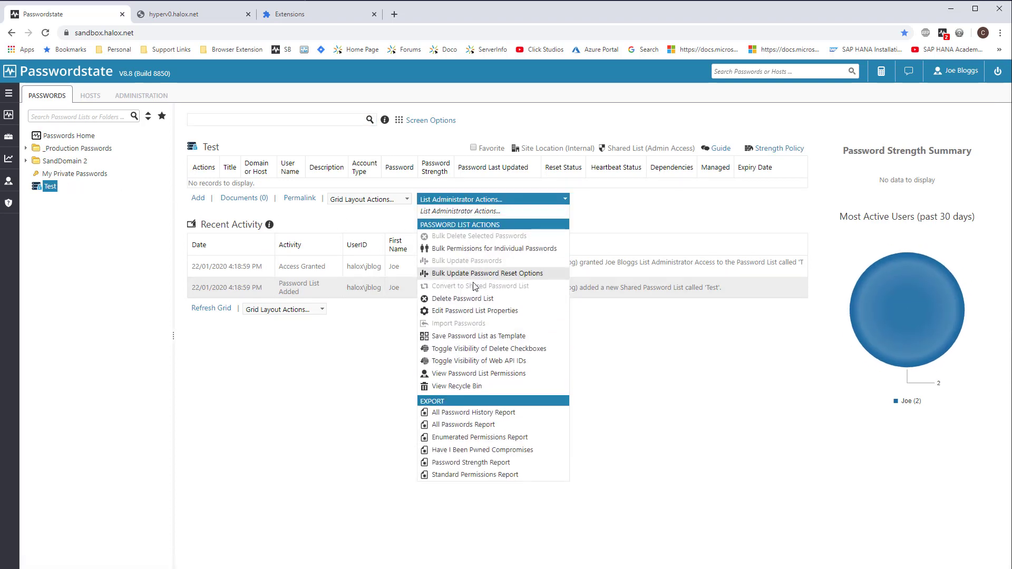
pyautogui.click(464, 315)
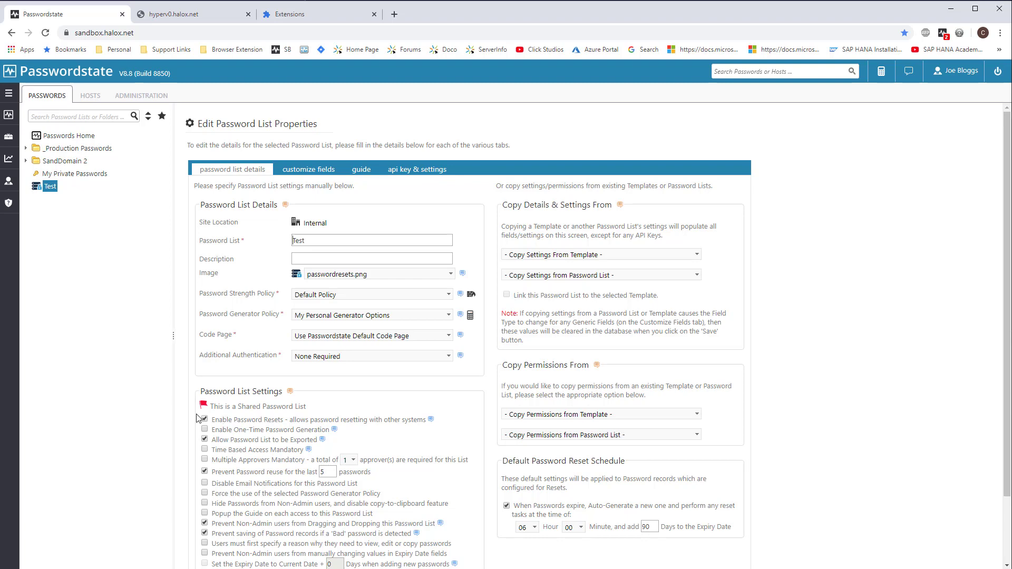
pyautogui.scroll(-2, 812, 345)
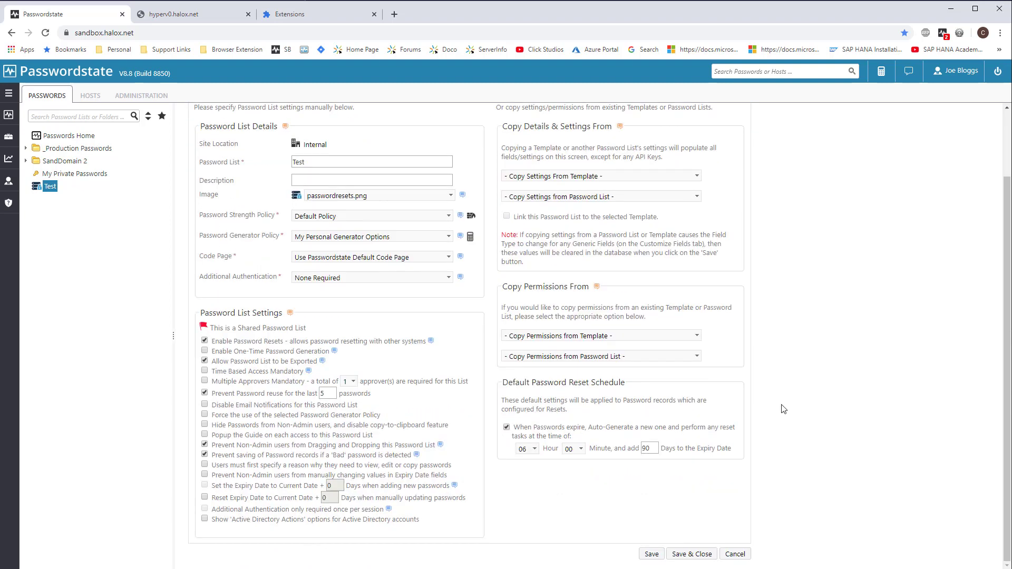
pyautogui.click(652, 556)
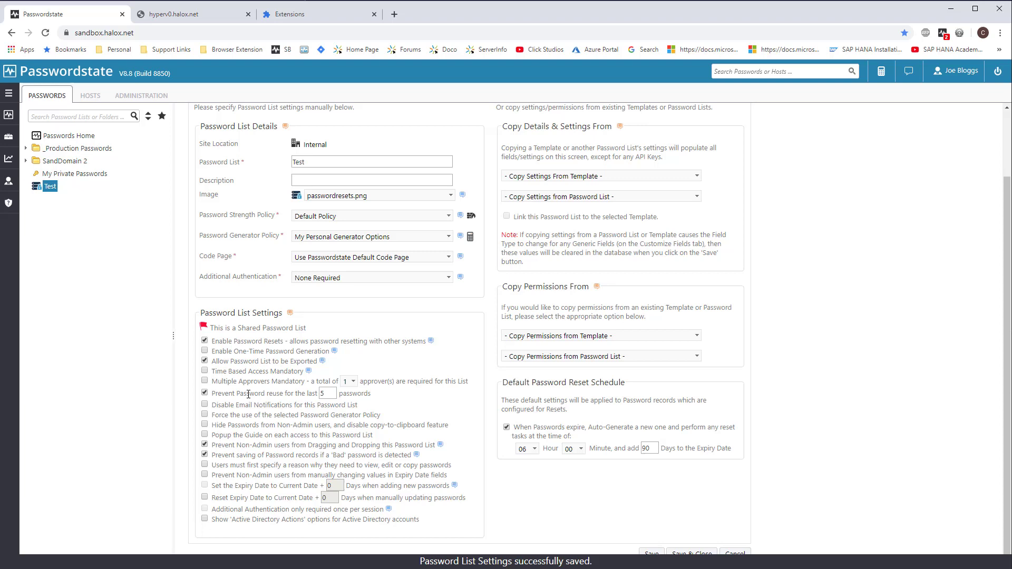
# Add a new password titled Test to the Test list.
pyautogui.click(52, 189)
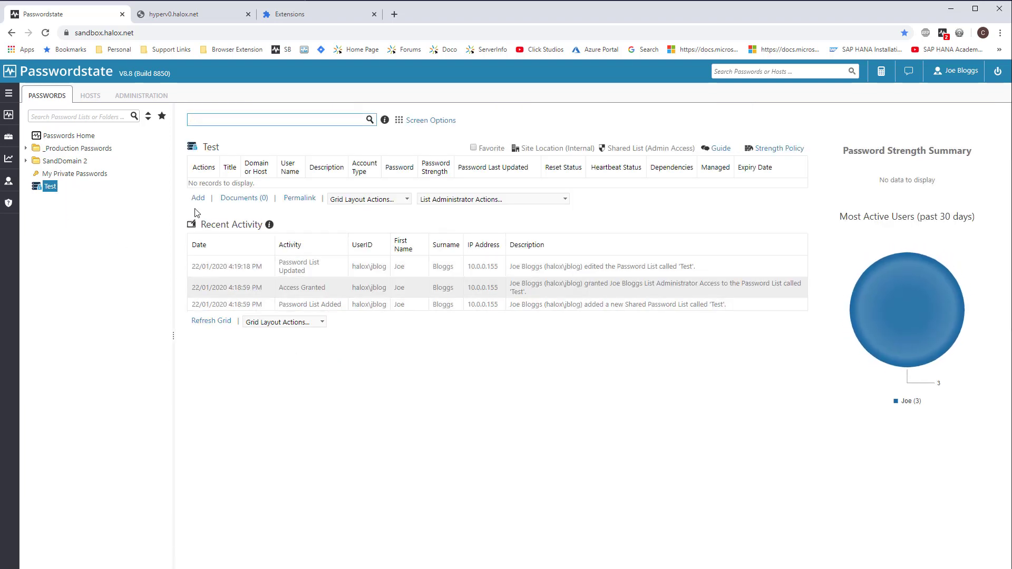
pyautogui.click(198, 198)
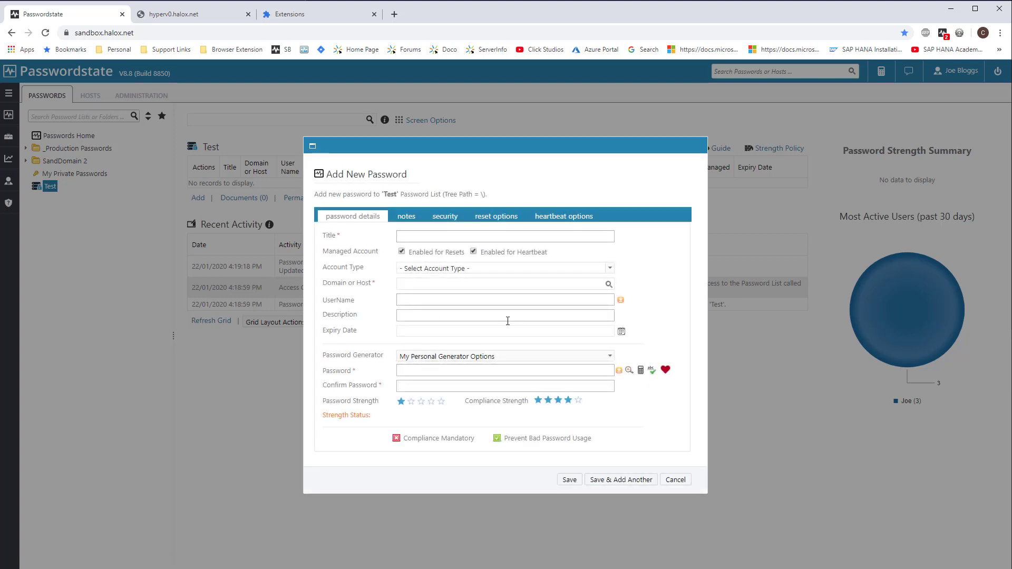
pyautogui.write('Test')
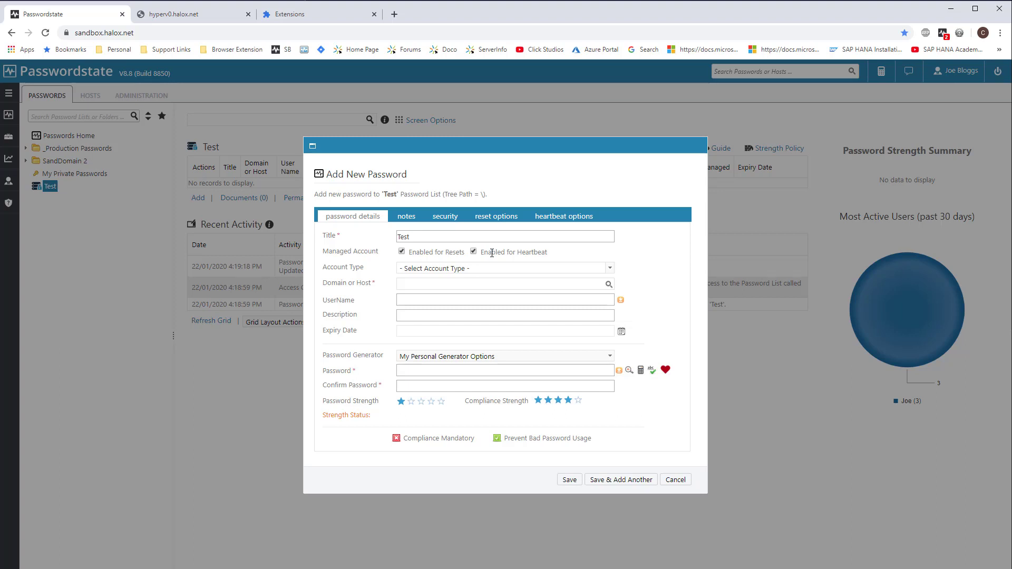
# Set it as Active Directory account svc_pass on domain halox with a generated password.
pyautogui.click(609, 269)
pyautogui.click(433, 287)
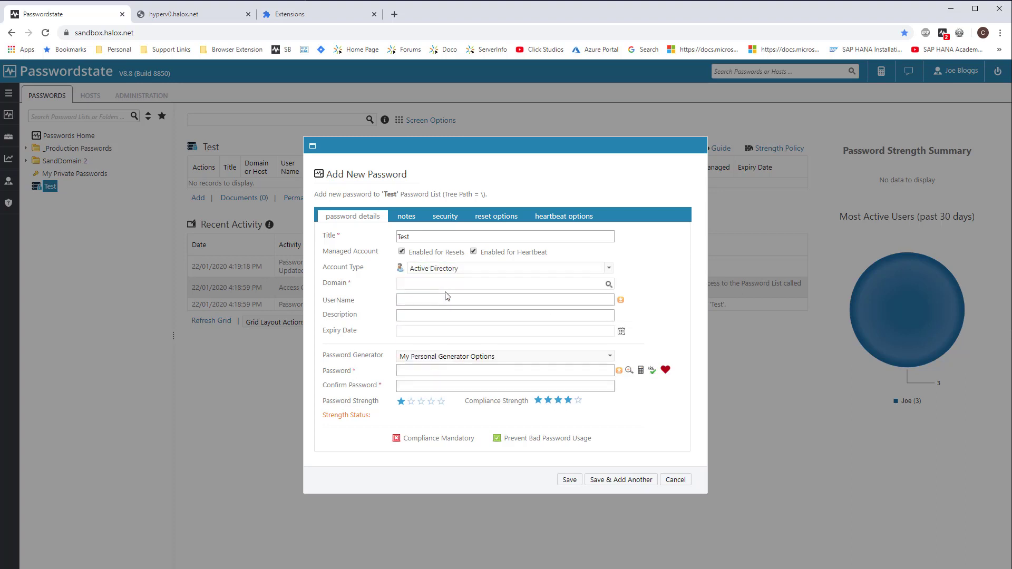
pyautogui.write('halox')
pyautogui.click(422, 294)
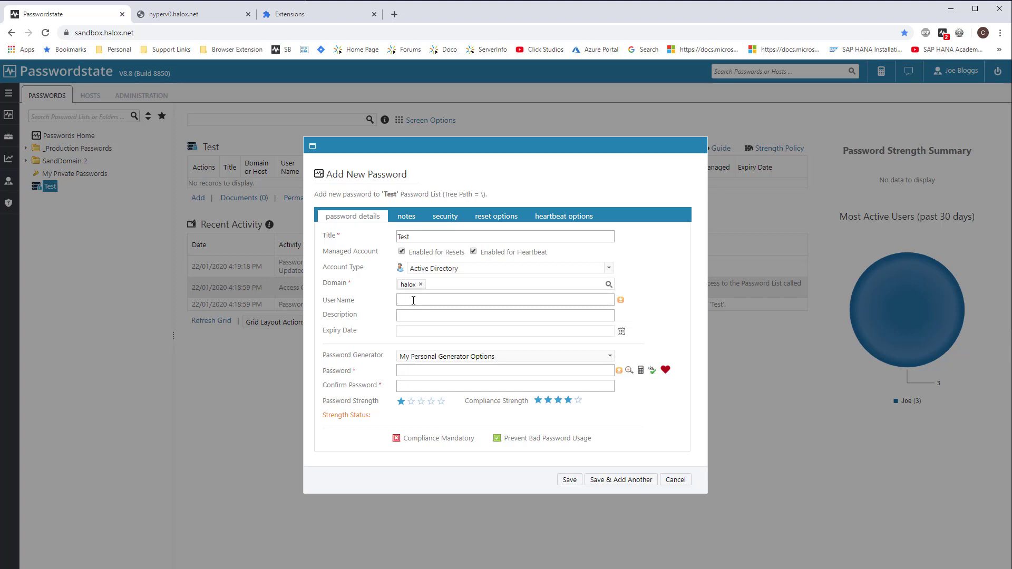
pyautogui.write('svc_pass')
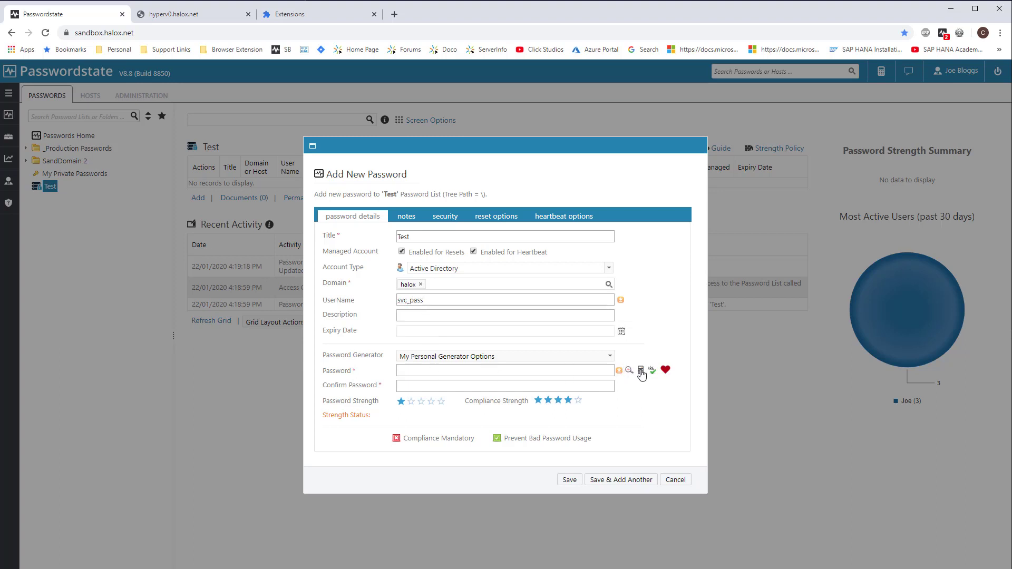
pyautogui.click(619, 371)
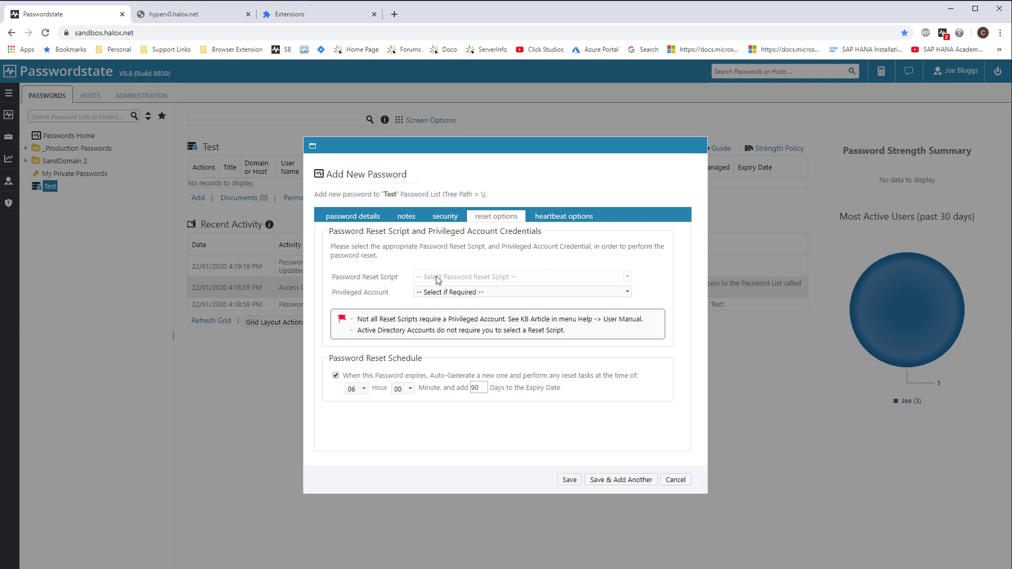
# Reset via the Read Active Directory privileged account, set expiry to 120 days, then view heartbeat options.
pyautogui.moveTo(451, 278)
pyautogui.click(500, 293)
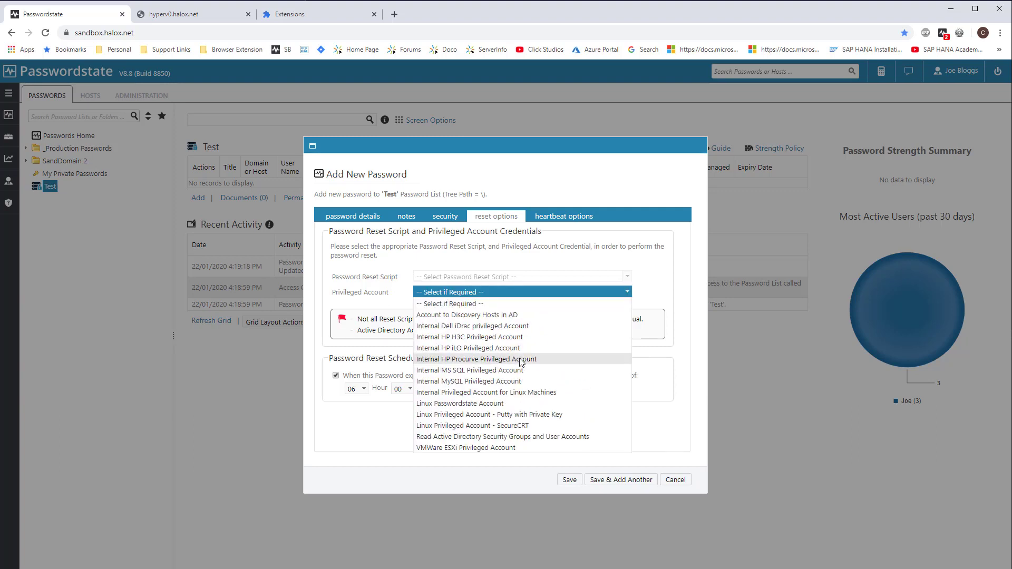
pyautogui.click(509, 437)
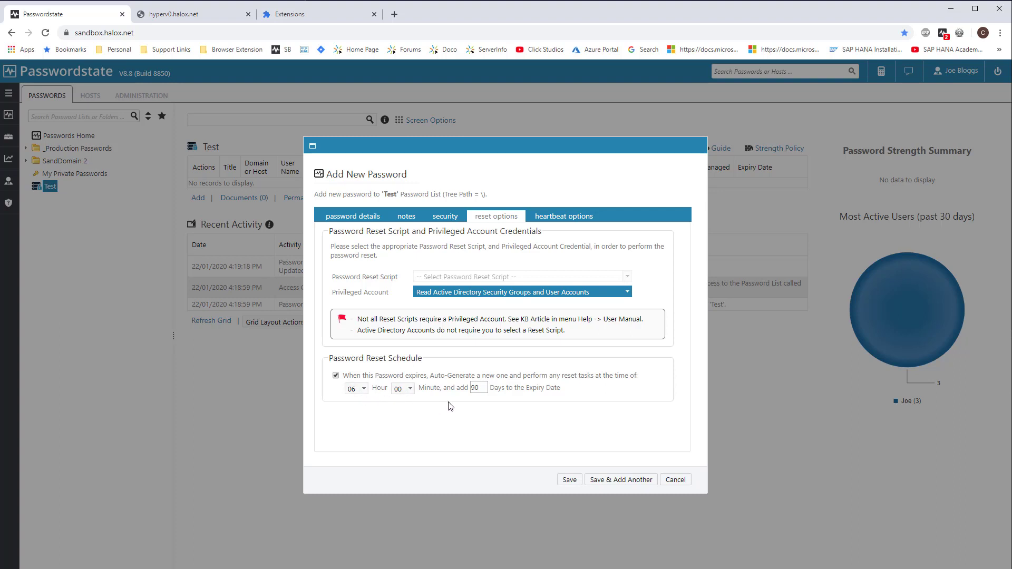
pyautogui.doubleClick(479, 388)
pyautogui.write('120')
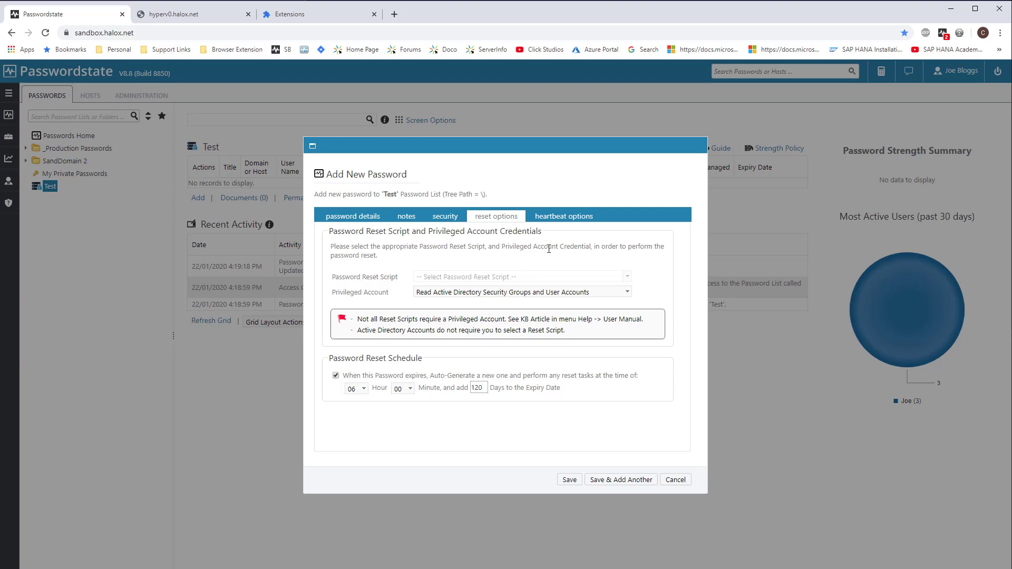
pyautogui.click(563, 217)
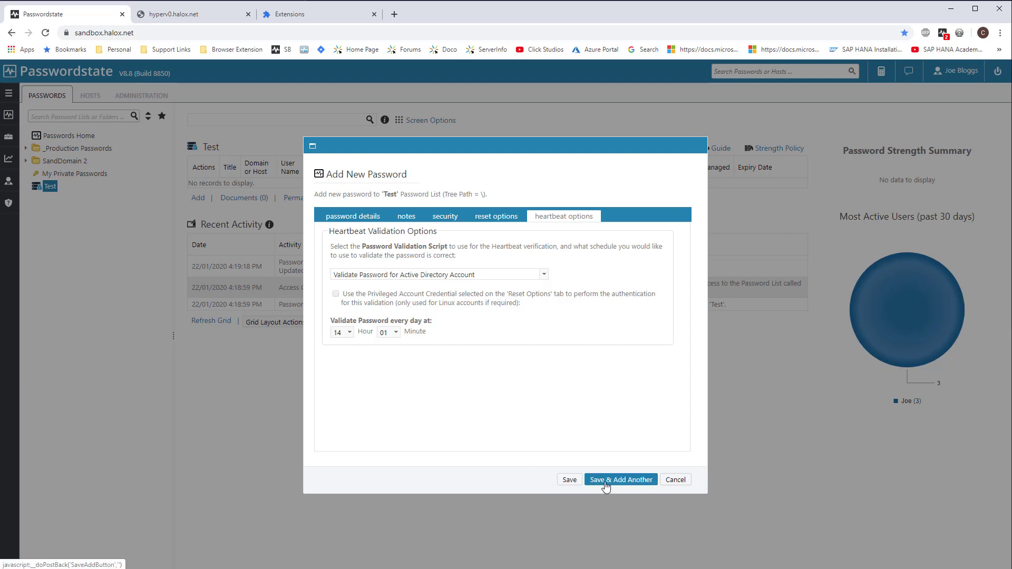
# Save the svc_pass entry and send a heartbeat request, which reports Password Validation Failed.
pyautogui.click(569, 480)
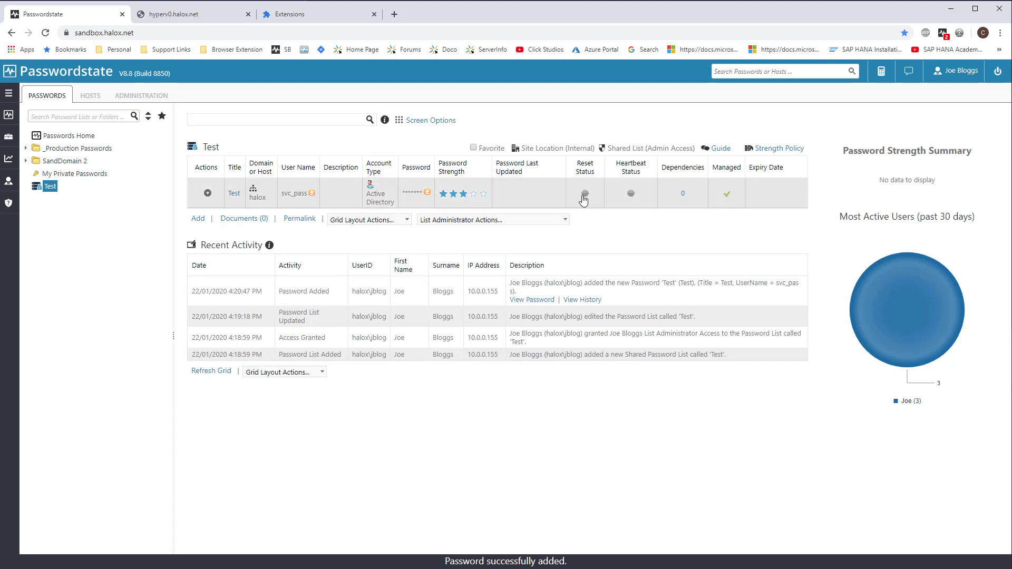
pyautogui.moveTo(586, 197)
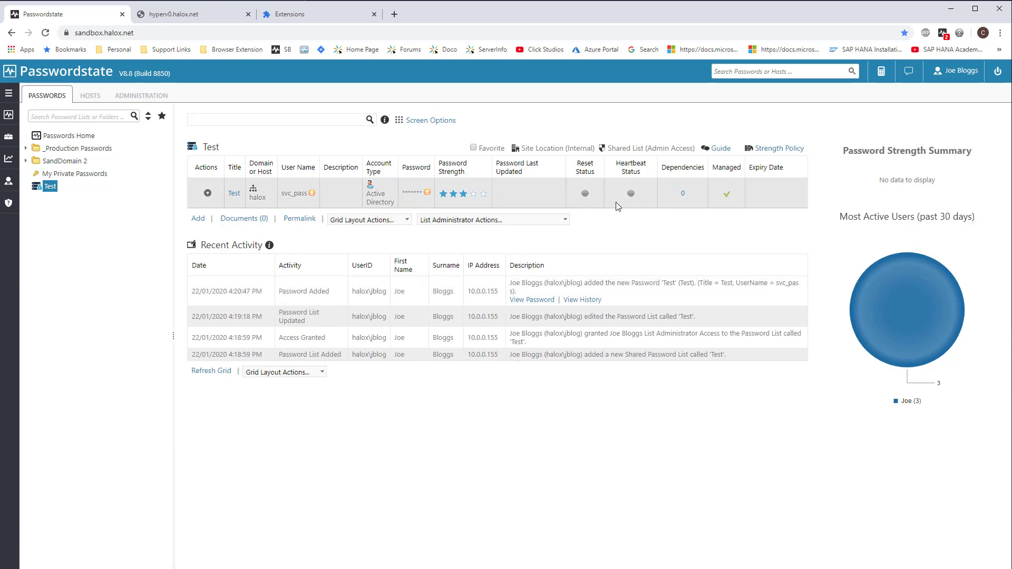
pyautogui.moveTo(632, 196)
pyautogui.click(208, 194)
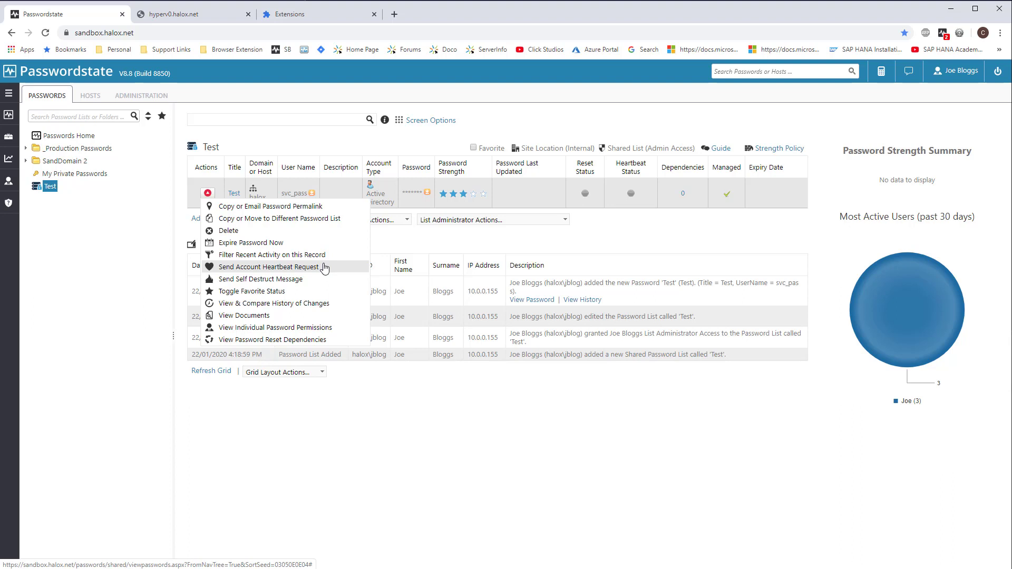
pyautogui.click(324, 268)
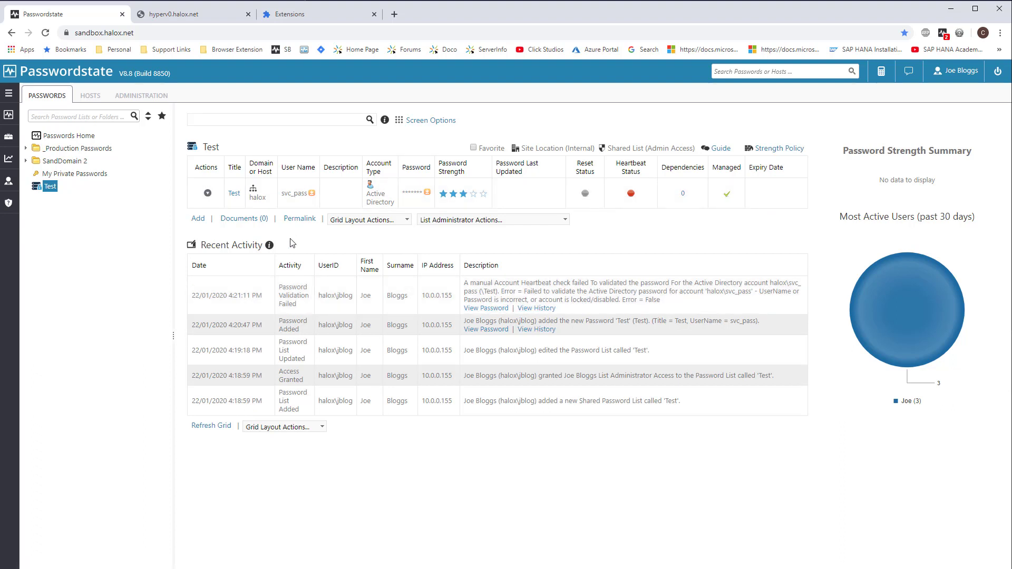
# Give the Test entry a new Default Password Generator password, shown in plain text, and save it.
pyautogui.click(234, 195)
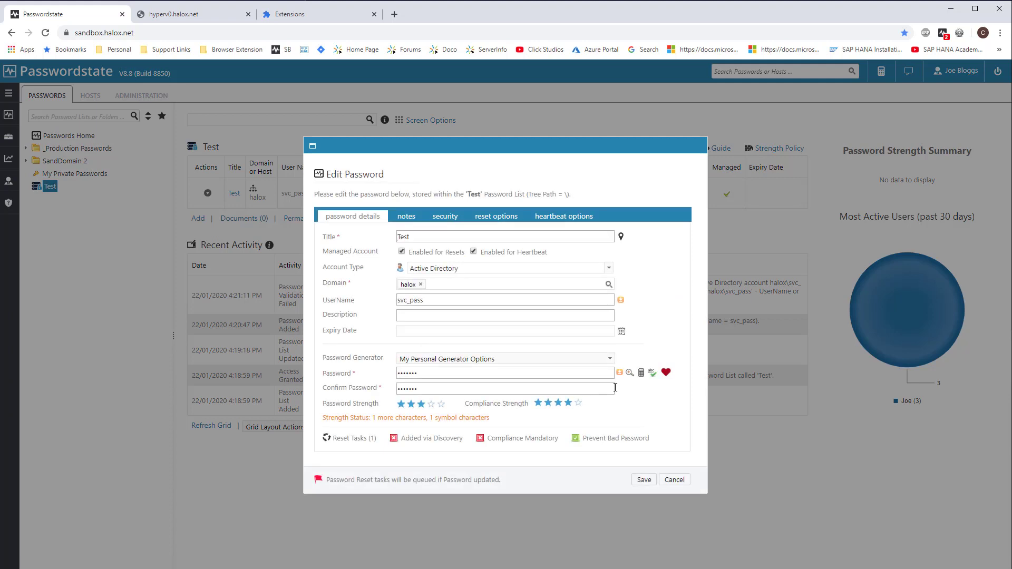
pyautogui.click(641, 374)
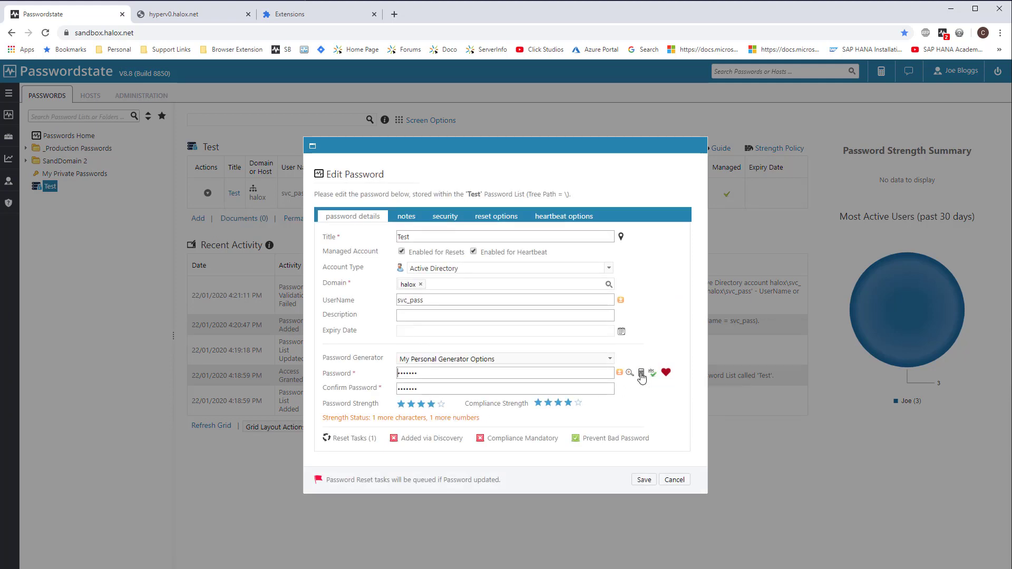
pyautogui.click(610, 359)
pyautogui.click(514, 380)
pyautogui.click(641, 375)
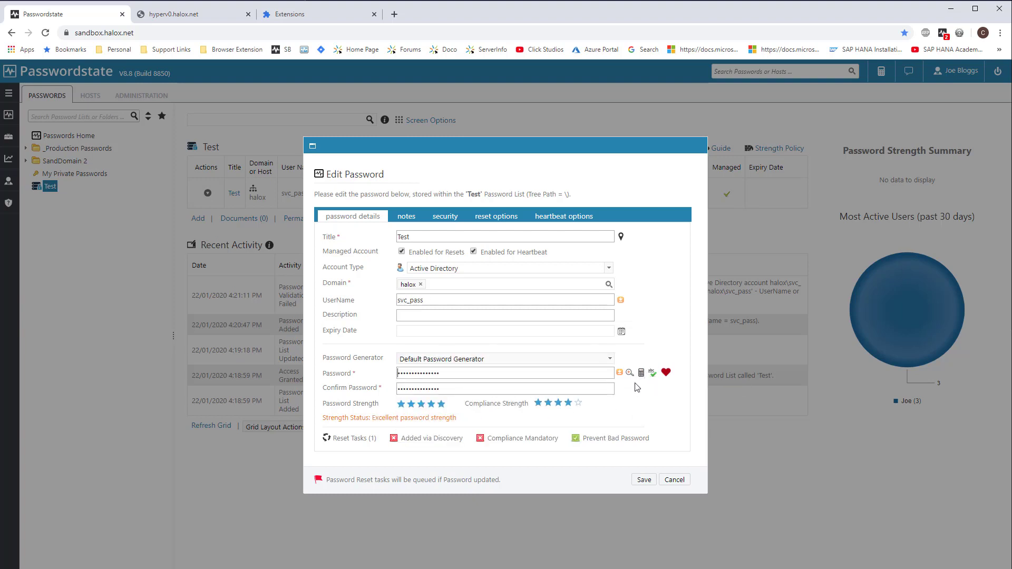
pyautogui.click(629, 373)
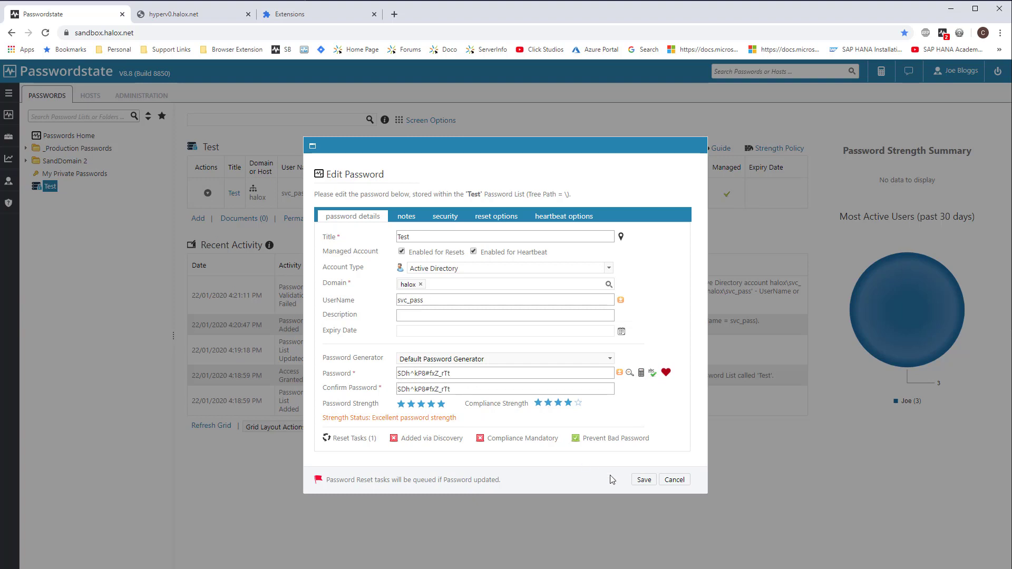
pyautogui.click(643, 480)
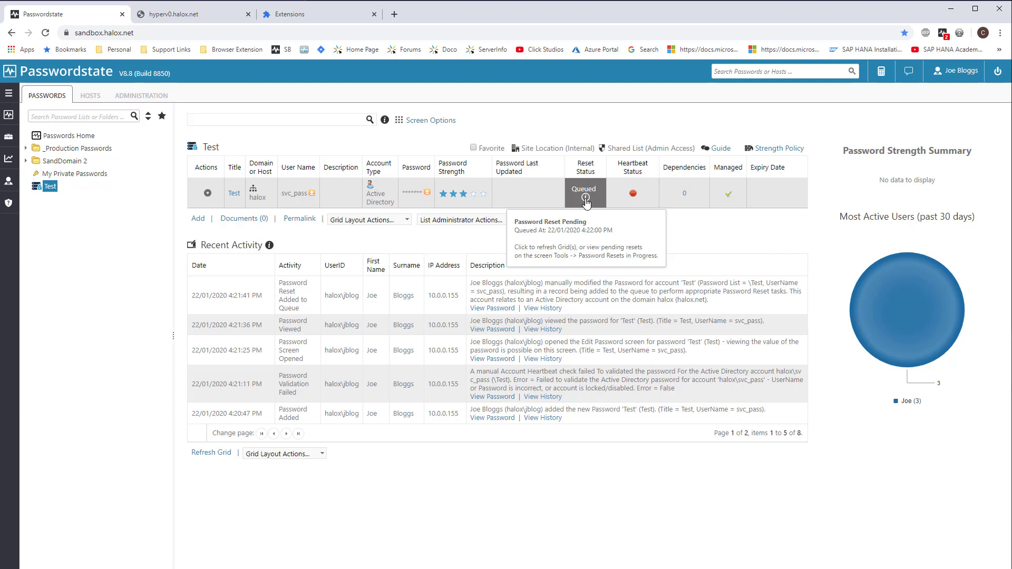
# Refresh the Queued reset status repeatedly until the svc_pass reset completes successfully.
pyautogui.click(585, 198)
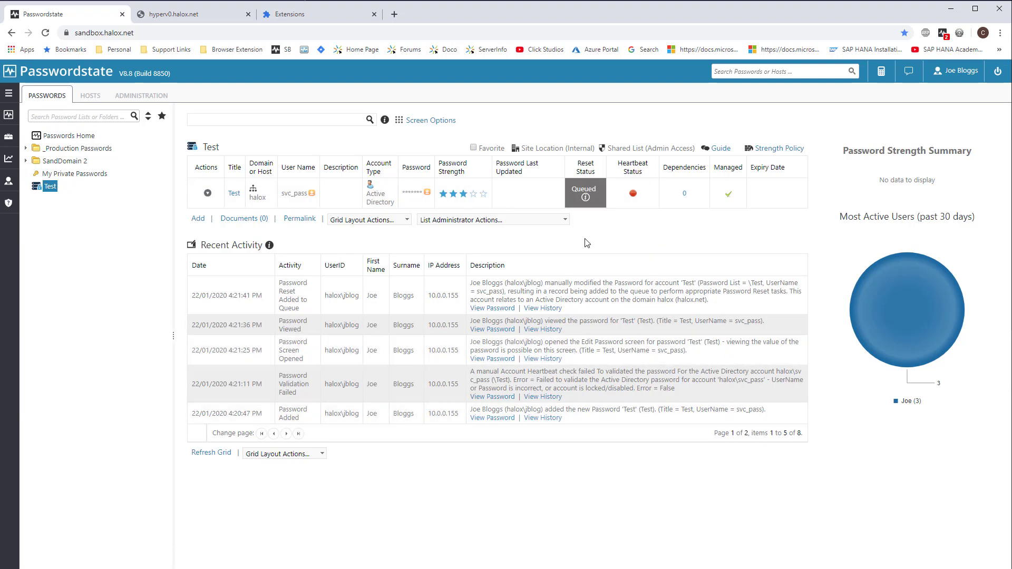
pyautogui.click(585, 198)
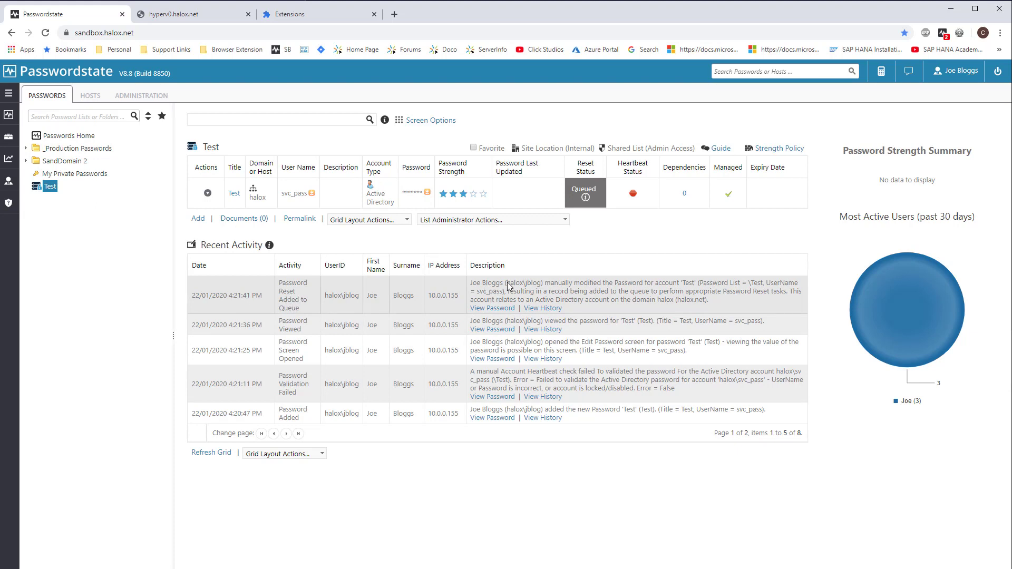
pyautogui.click(586, 199)
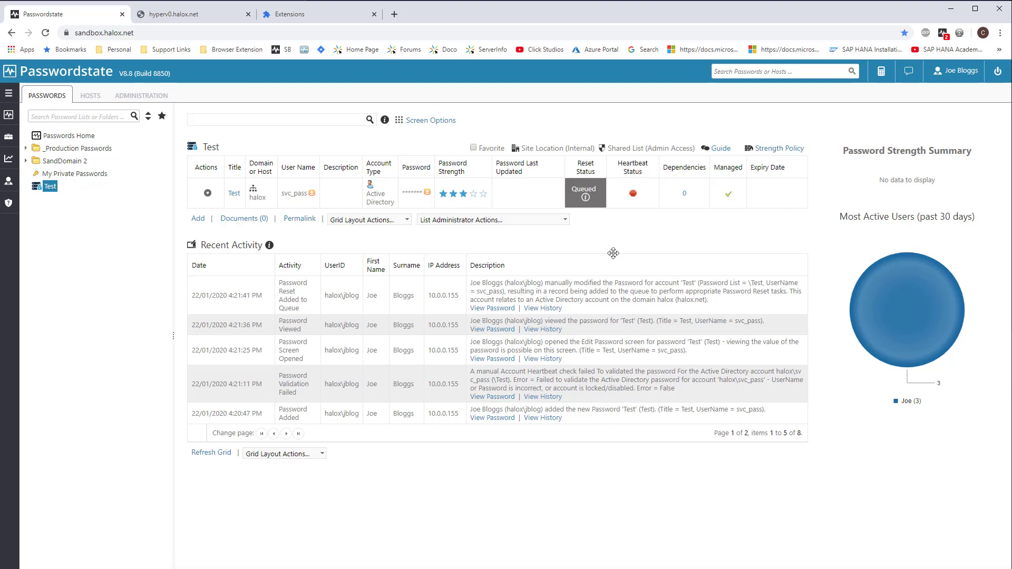
pyautogui.moveTo(585, 199)
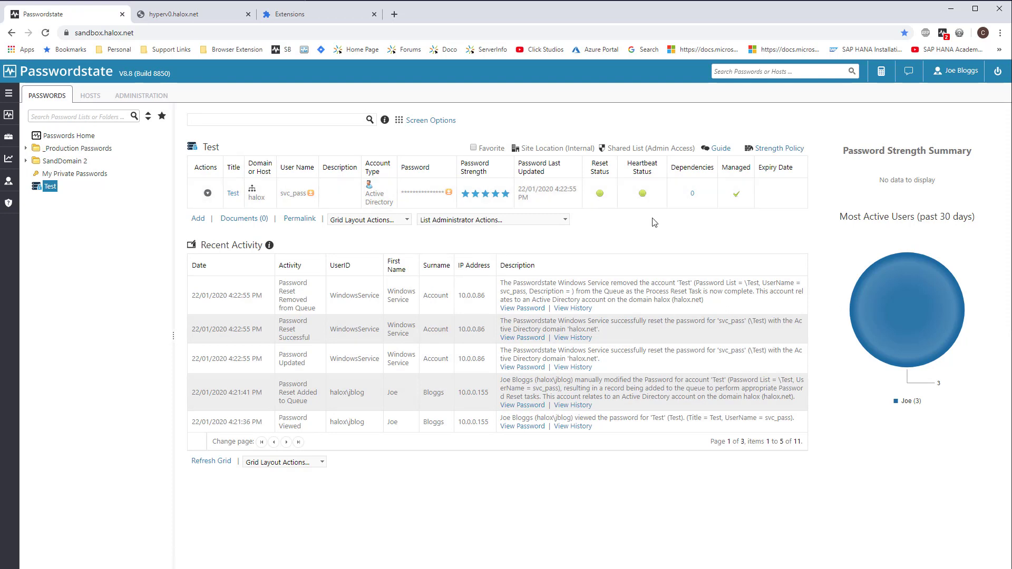
# Reveal the Test entry's new password in plain text in the list grid.
pyautogui.click(430, 194)
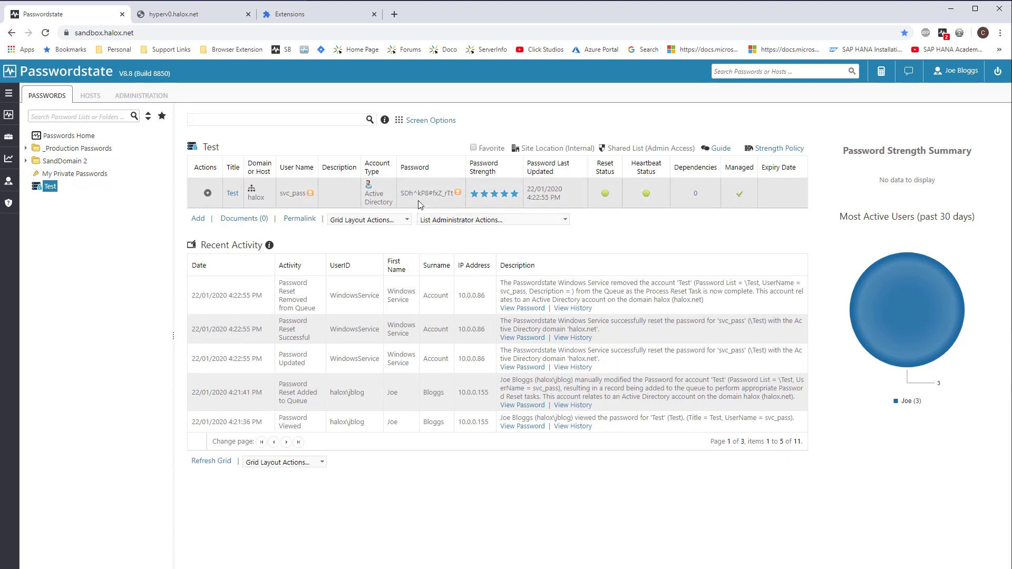